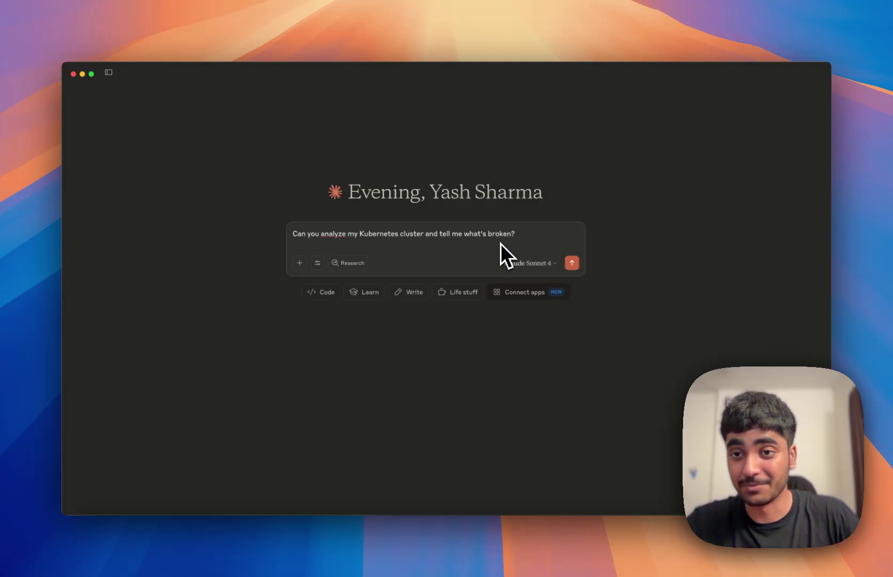
# - Send the prompt asking Claude to analyze the Kubernetes cluster for what's broken, and read the analysis through to the recommendations
pyautogui.click(571, 264)
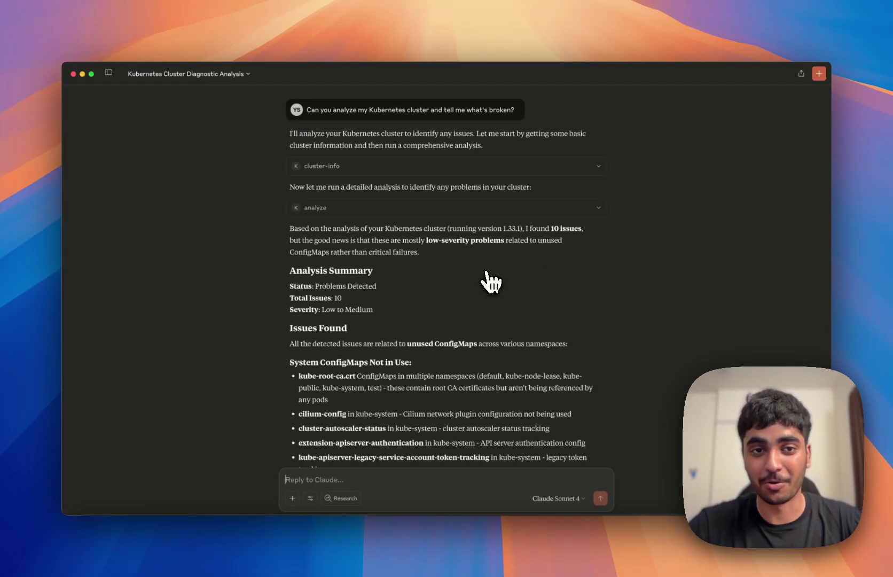
pyautogui.scroll(-5, 488, 280)
pyautogui.scroll(2, 432, 225)
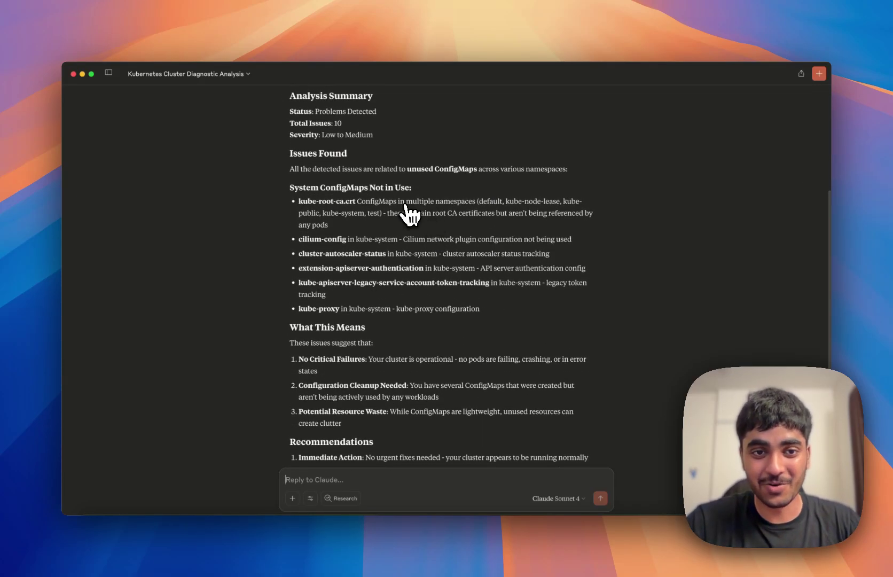
pyautogui.scroll(-5, 404, 216)
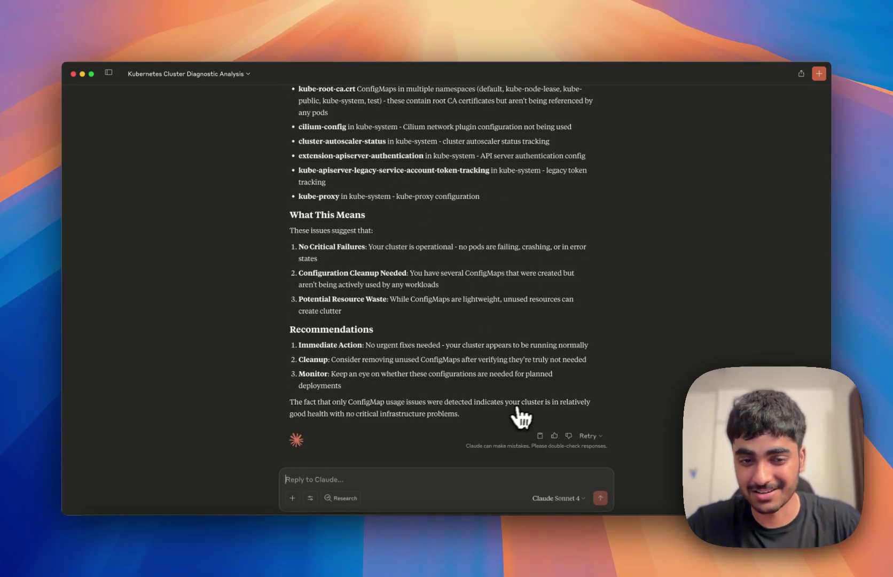
pyautogui.moveTo(319, 413)
pyautogui.mouseDown()
pyautogui.moveTo(300, 414)
pyautogui.moveTo(399, 410)
pyautogui.mouseUp()
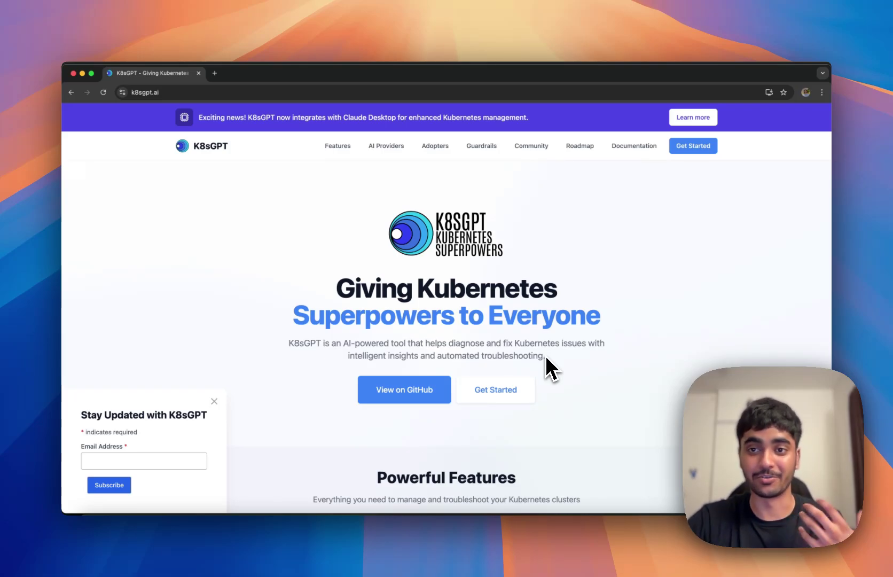
# - Open the K8sGPT installation guide from its home page, and switch to the Terminal window
pyautogui.click(495, 393)
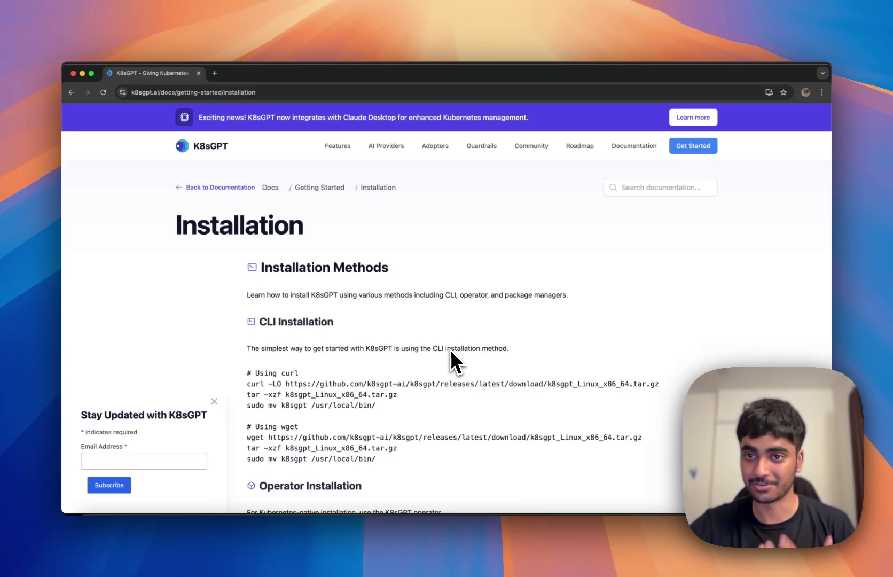
pyautogui.press('super+Tab')
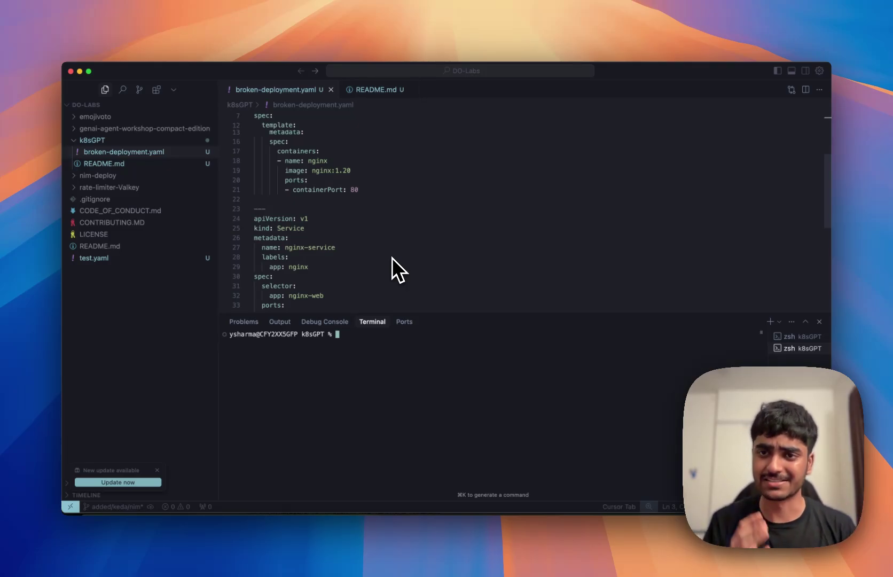
pyautogui.hotkey('ctrl', 'Up')
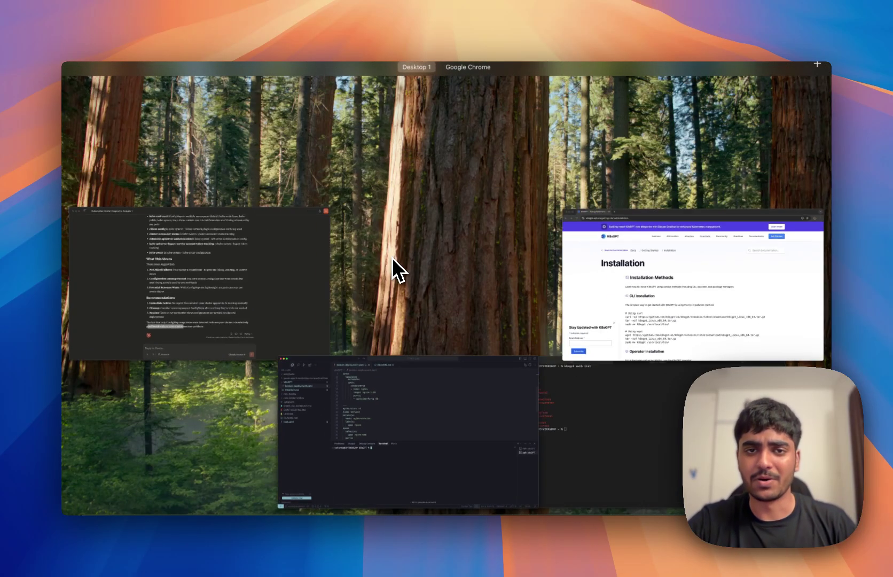
pyautogui.click(599, 390)
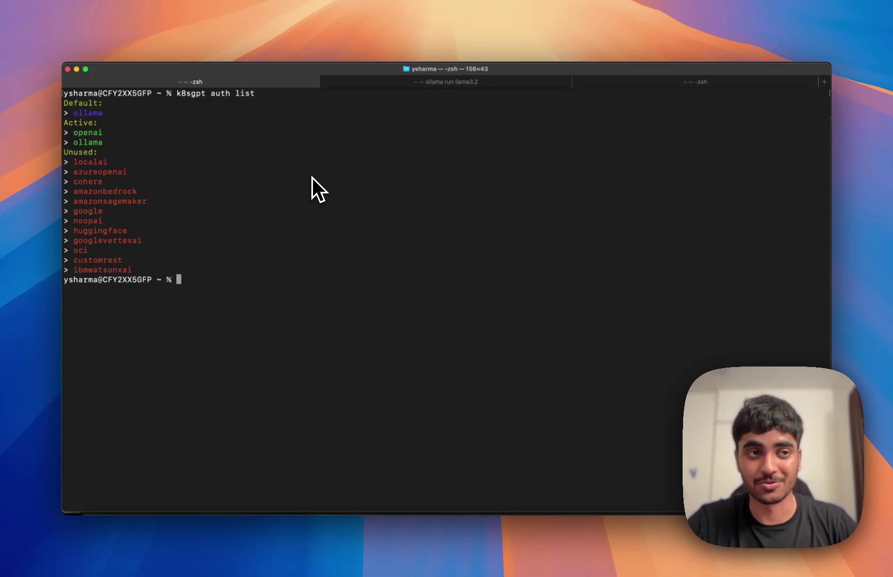
# - Examine the default, active and unused AI providers in the k8sgpt auth list output
pyautogui.moveTo(73, 113); pyautogui.dragTo(106, 113)
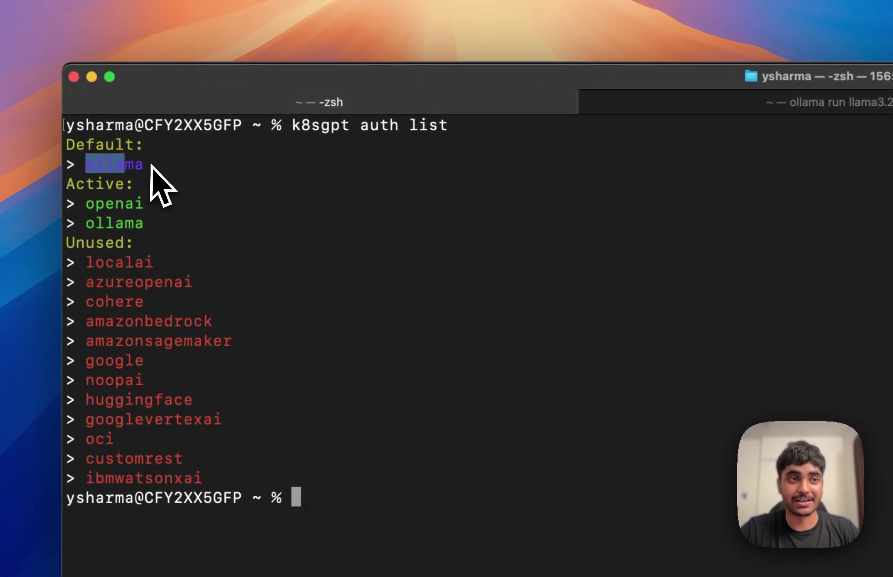
pyautogui.moveTo(151, 166); pyautogui.dragTo(148, 166)
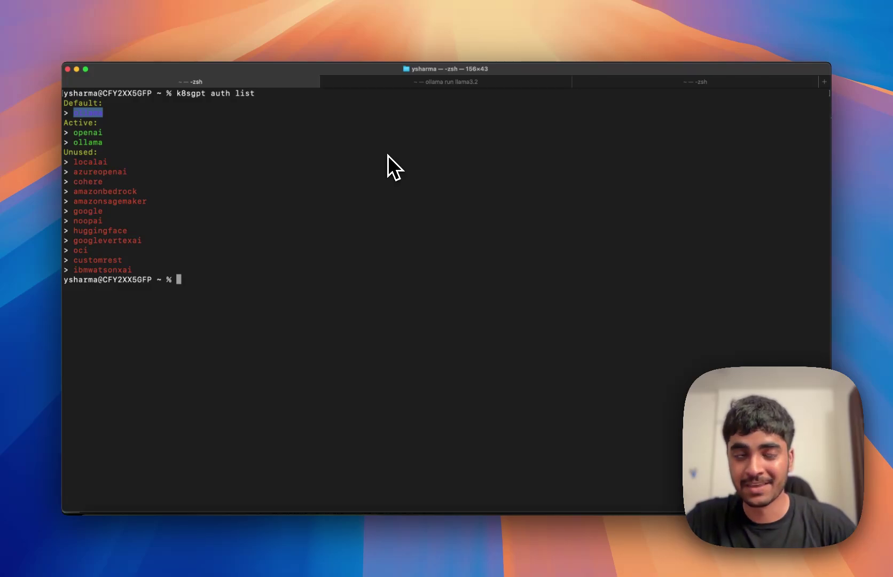
pyautogui.moveTo(104, 113); pyautogui.dragTo(84, 115)
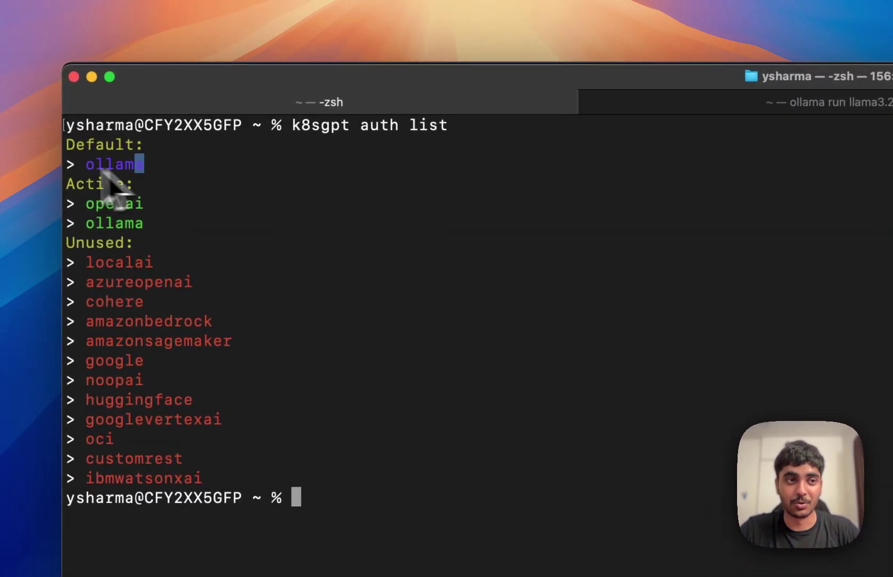
pyautogui.moveTo(107, 173); pyautogui.dragTo(88, 166)
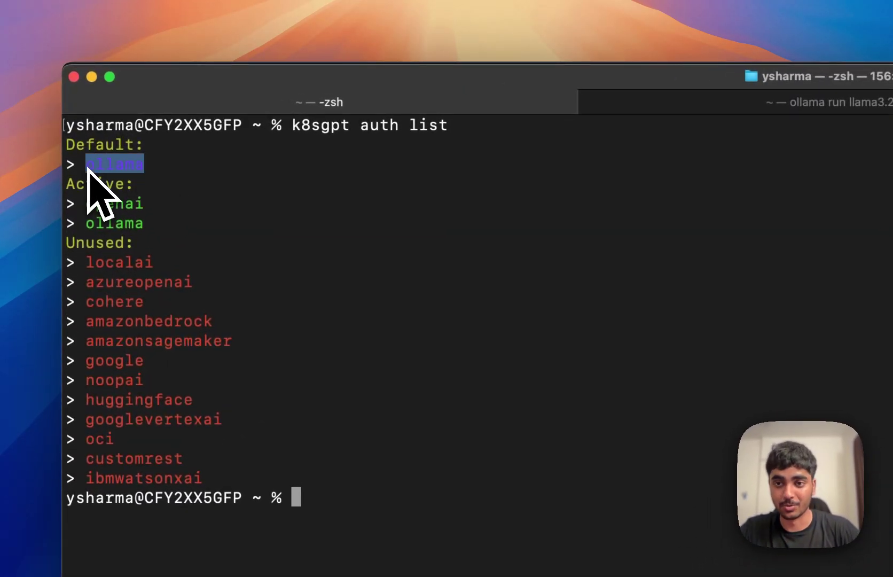
pyautogui.click(302, 214)
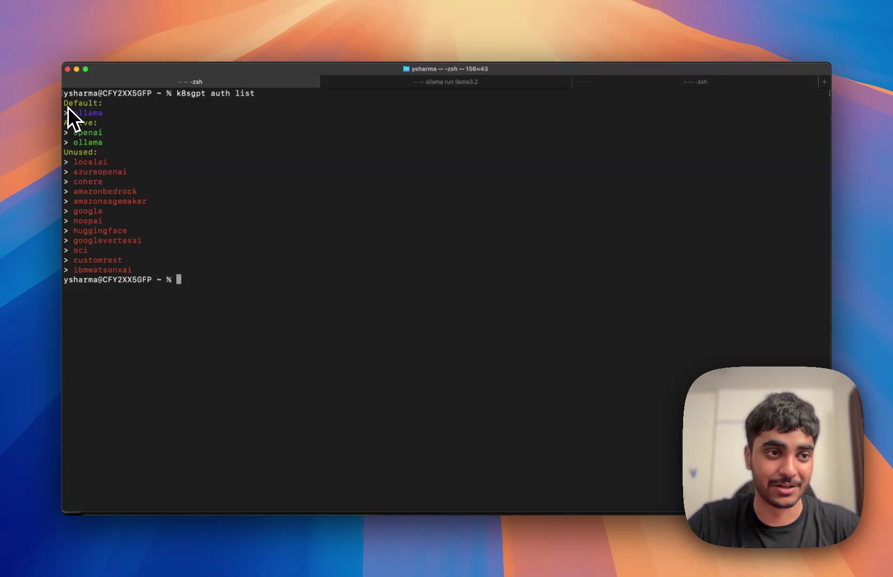
pyautogui.moveTo(68, 107); pyautogui.dragTo(126, 270)
pyautogui.click(133, 270)
# - Check the running ollama llama3.2 session and leave its message prompt empty
pyautogui.click(443, 82)
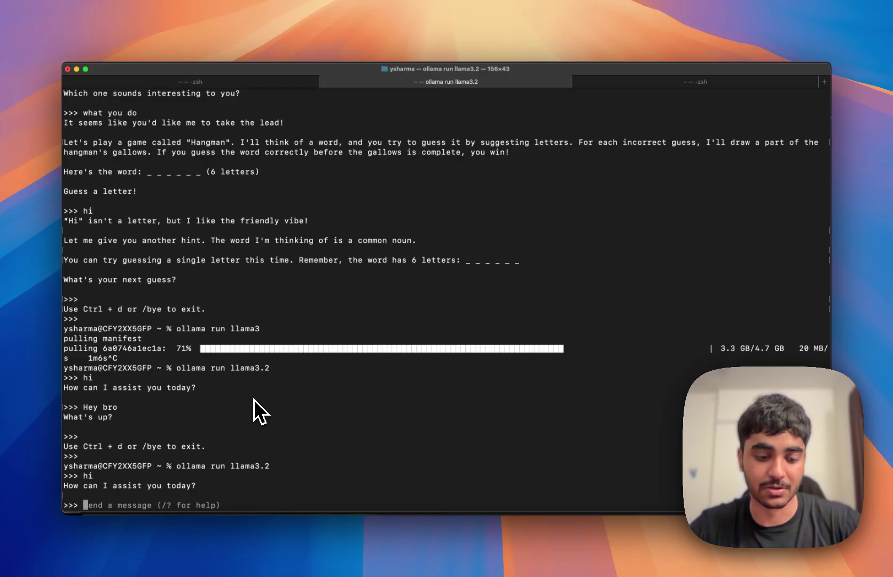
pyautogui.hotkey('ctrl', 'c')
pyautogui.write('hi')
pyautogui.press('BackSpace')
pyautogui.press('BackSpace')
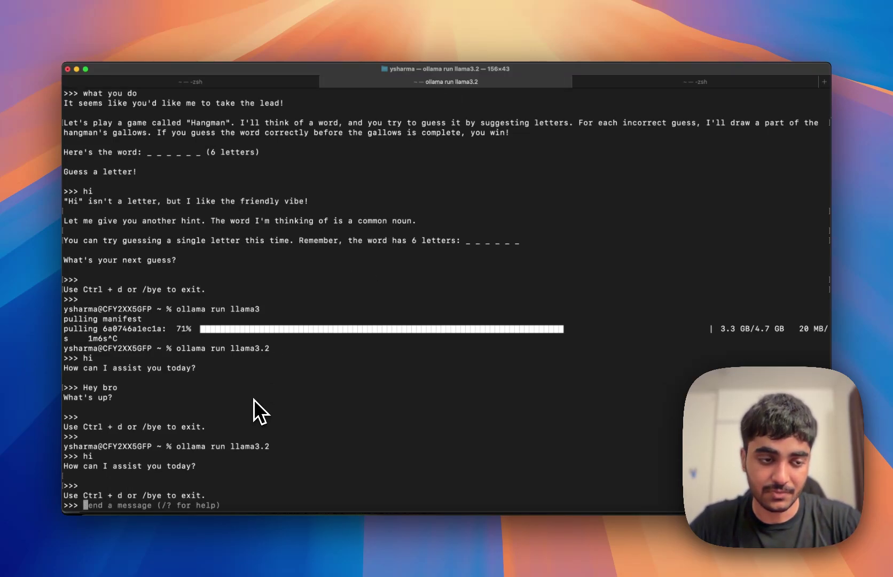
# - Rerun "k8sgpt analyze --explain configmap" in the other shell session and review the output from its beginning
pyautogui.click(647, 83)
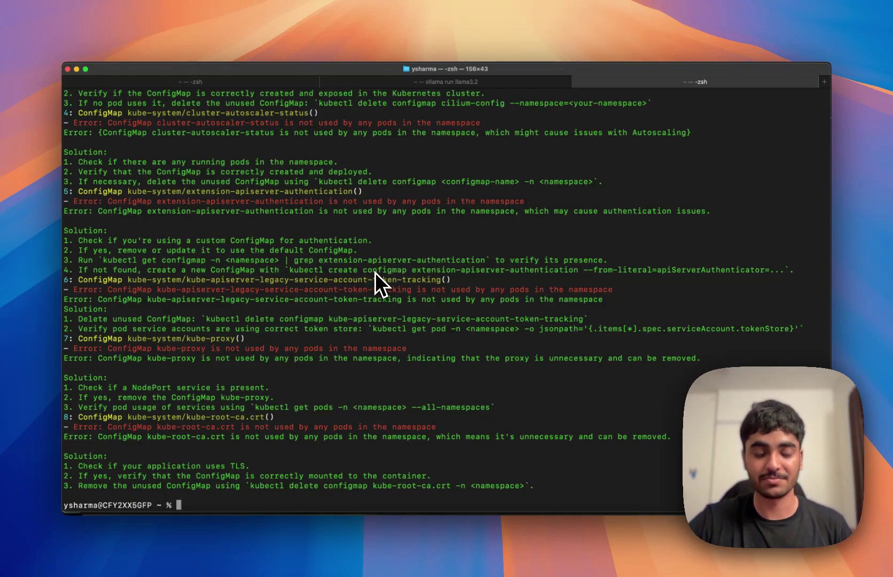
pyautogui.press('Up')
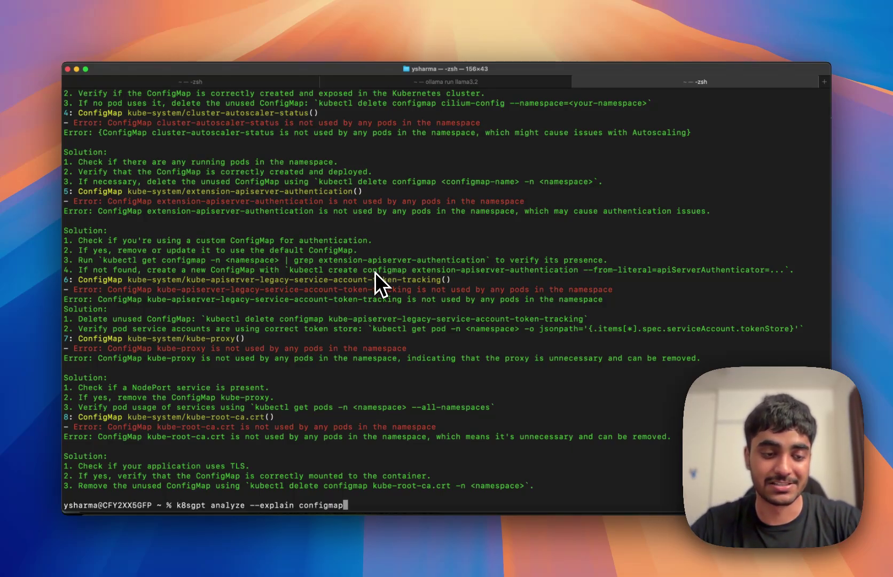
pyautogui.press('Return')
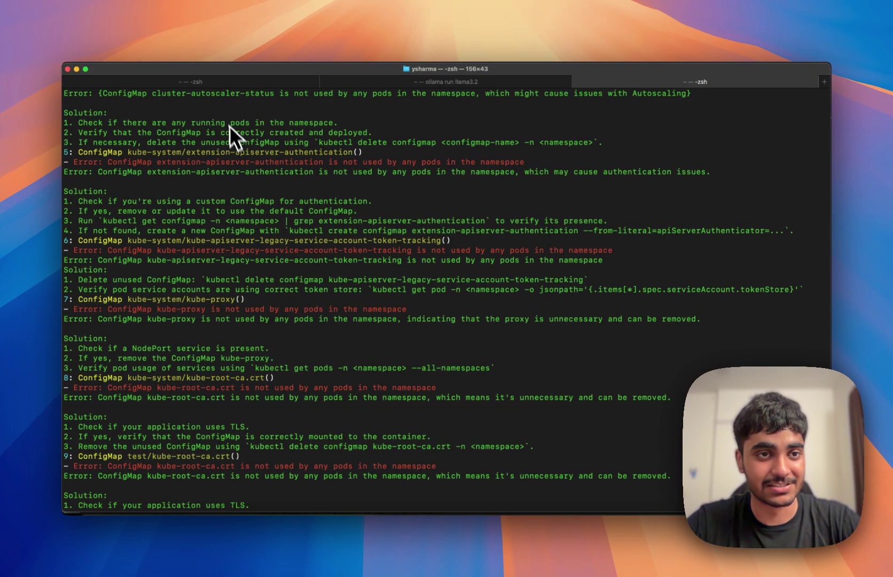
pyautogui.scroll(10, 229, 123)
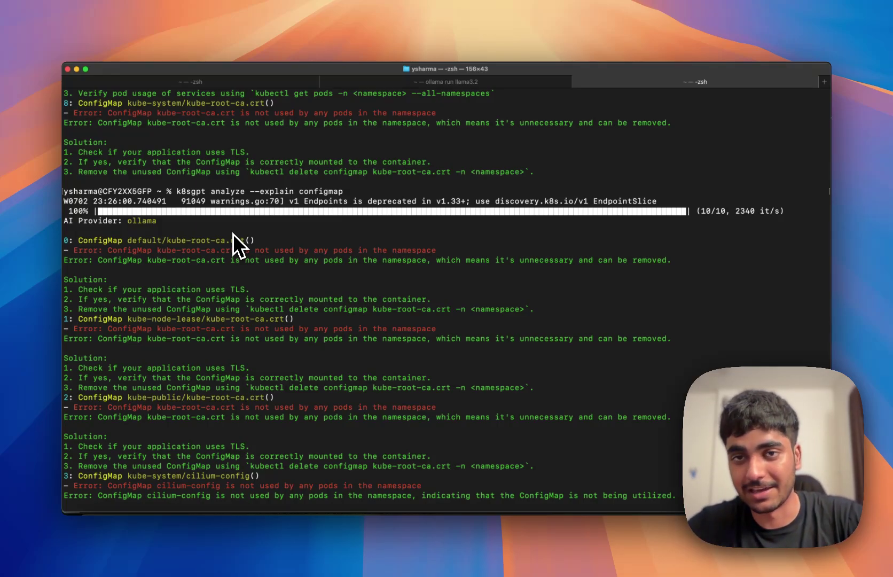
# - Switch to Cursor, open the k8sGPT README.md and review the mkdir command for Claude's configuration directory
pyautogui.hotkey('ctrl', 'Up')
pyautogui.click(422, 408)
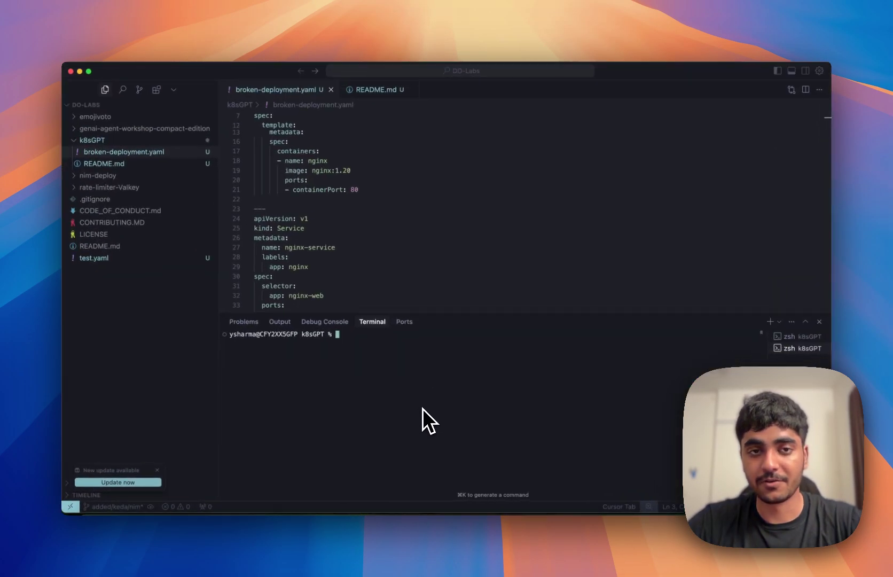
pyautogui.click(391, 93)
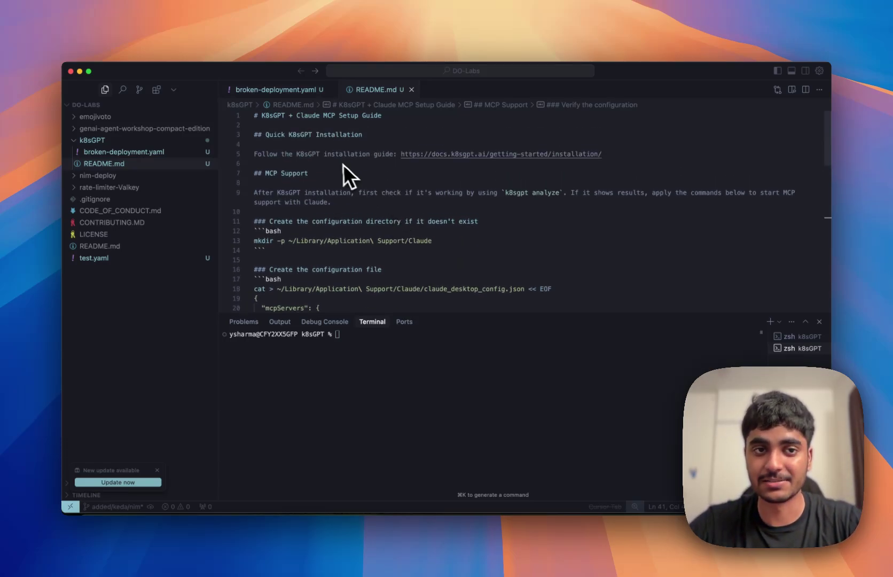
pyautogui.click(263, 126)
pyautogui.scroll(-2, 374, 176)
pyautogui.click(443, 203)
pyautogui.moveTo(443, 203); pyautogui.dragTo(249, 205)
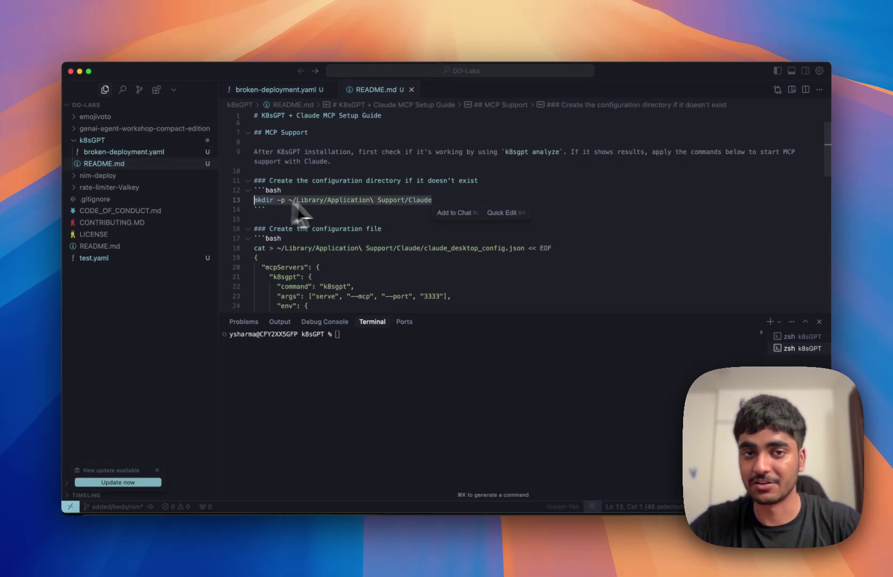
# - Examine the README's claude_desktop_config.json block, its k8sgpt command and serve arguments, and the username replacement and verification commands
pyautogui.scroll(-1, 367, 223)
pyautogui.scroll(-3, 368, 223)
pyautogui.click(277, 290)
pyautogui.moveTo(277, 291); pyautogui.dragTo(249, 172)
pyautogui.click(380, 261)
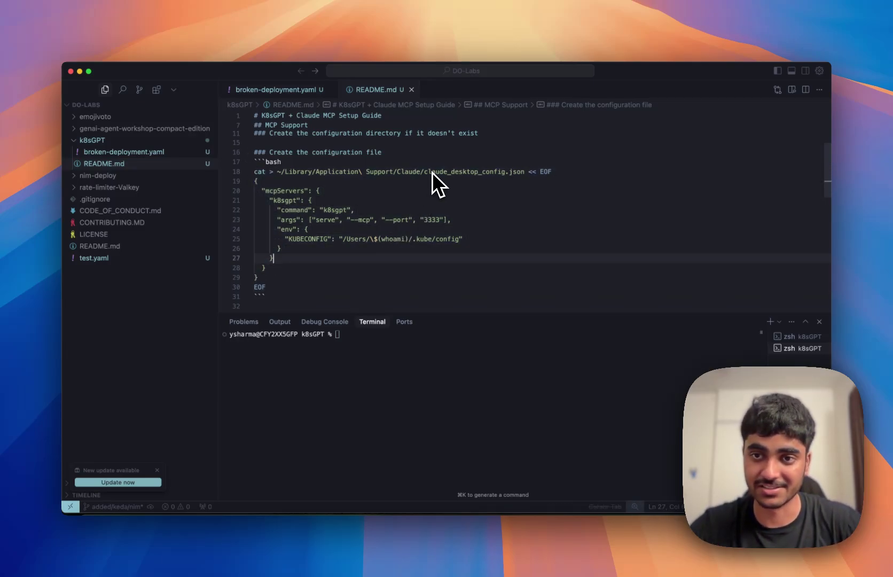
pyautogui.doubleClick(342, 212)
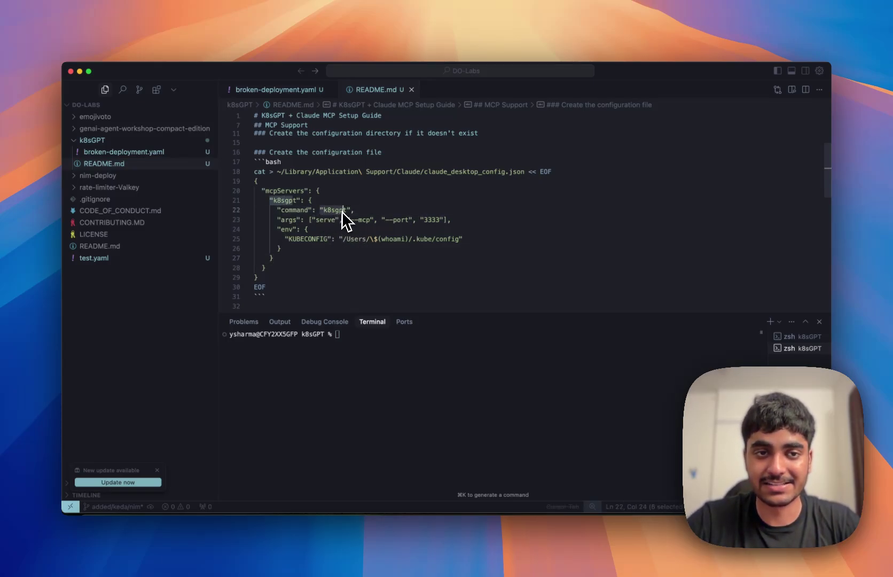
pyautogui.doubleClick(318, 222)
pyautogui.moveTo(372, 220); pyautogui.dragTo(392, 221)
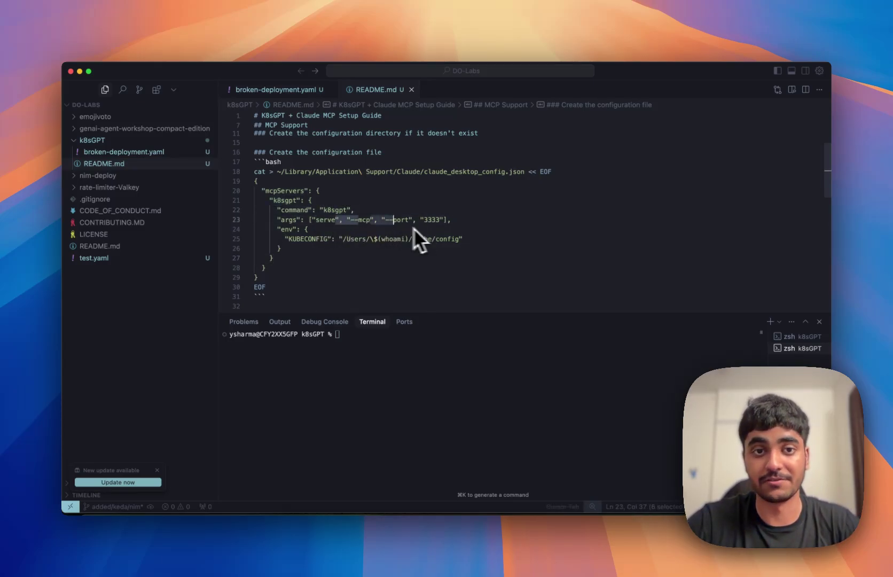
pyautogui.moveTo(326, 210); pyautogui.dragTo(443, 220)
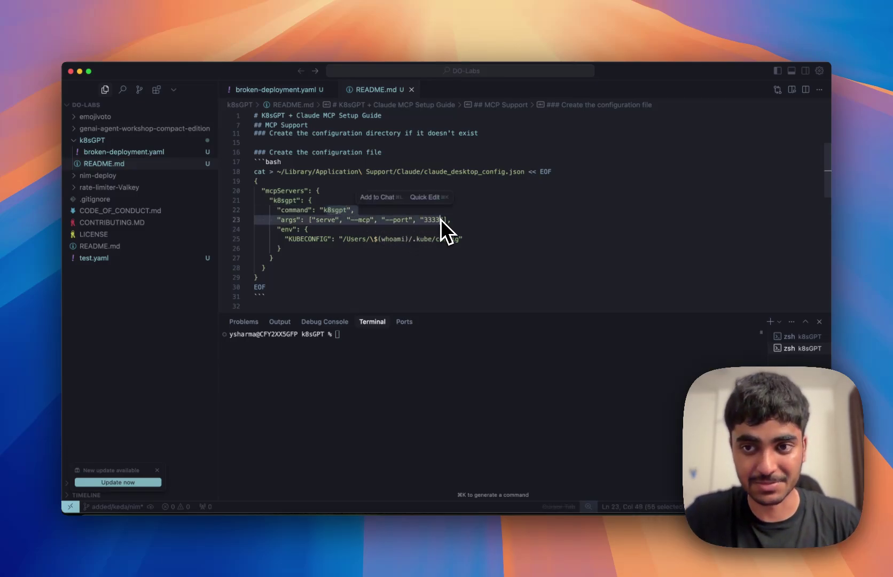
pyautogui.scroll(-6, 303, 225)
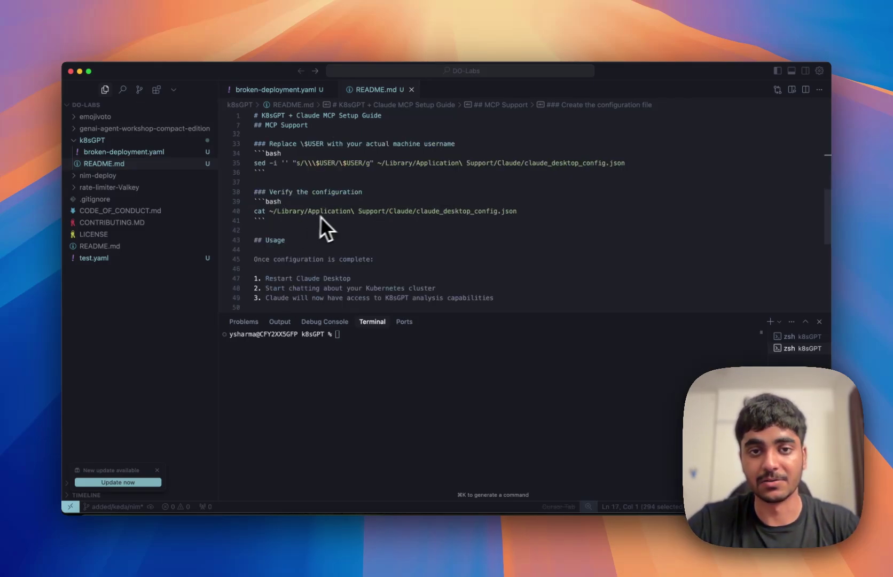
pyautogui.scroll(-1, 376, 226)
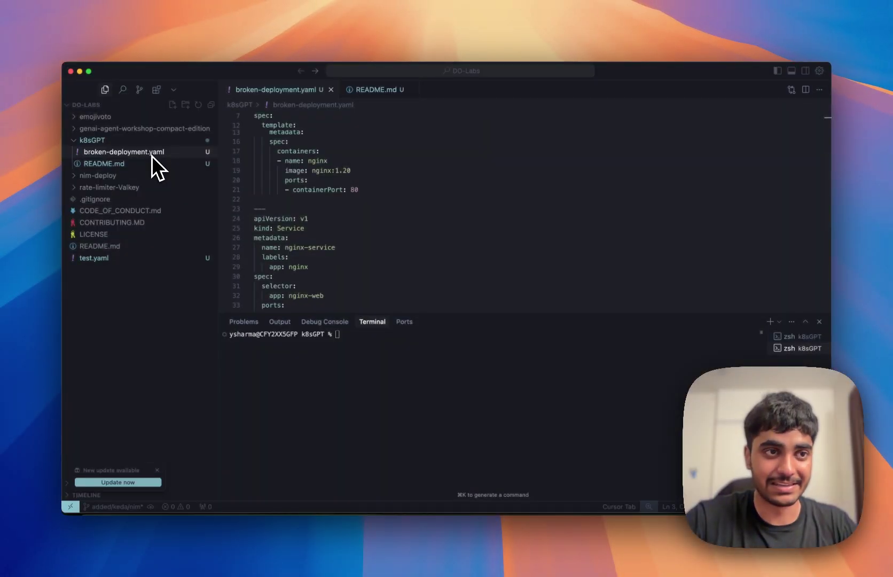
# - Open broken-deployment.yaml and review its nginx Deployment and Service definitions
pyautogui.scroll(5, 326, 205)
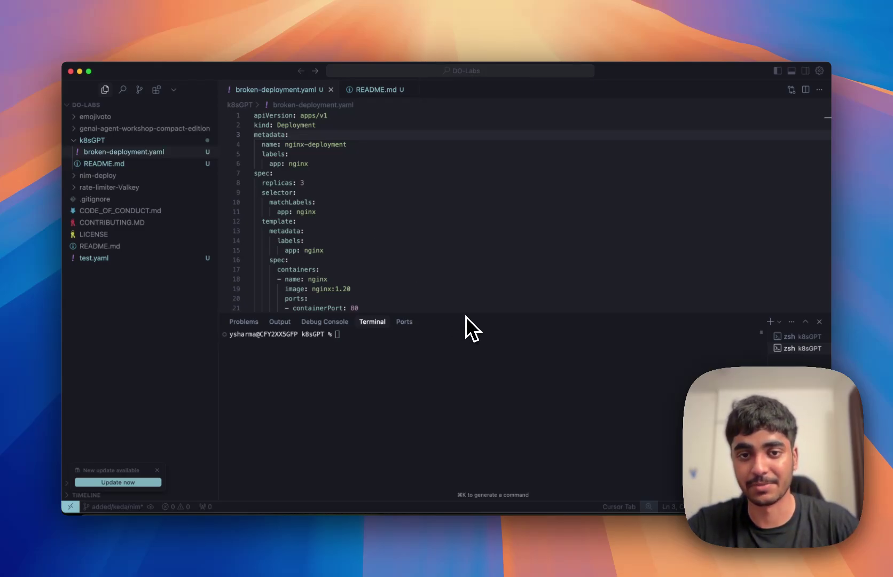
pyautogui.scroll(-1, 391, 237)
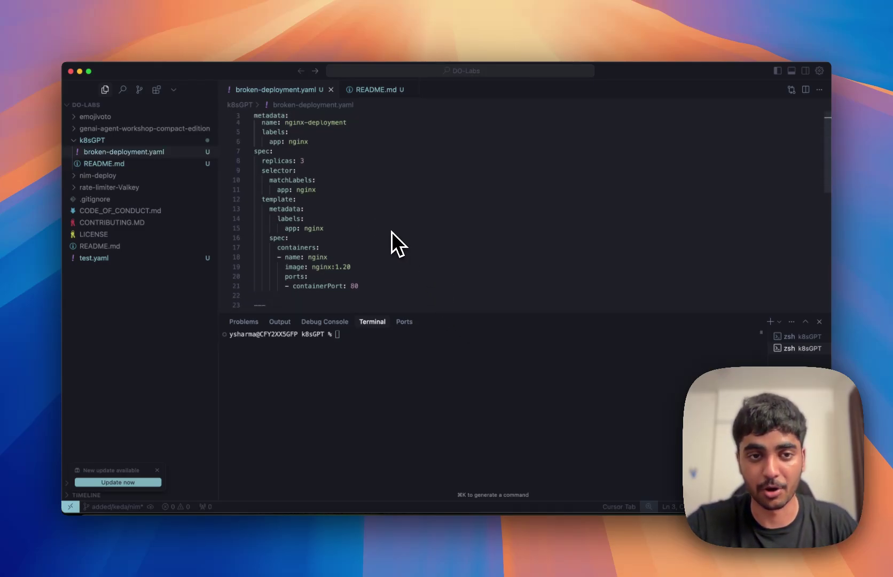
pyautogui.scroll(-6, 391, 231)
pyautogui.click(319, 198)
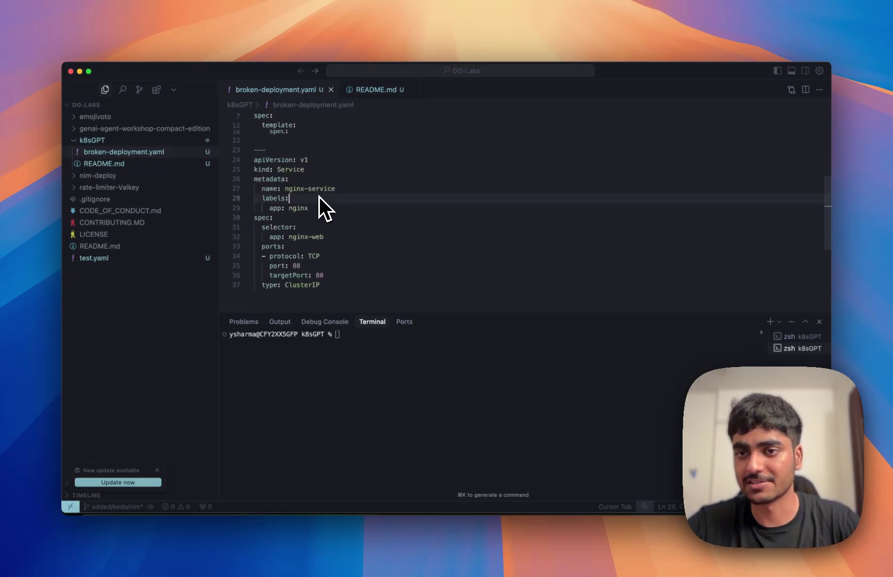
# - Apply the manifest to the cluster from the k8sGPT folder with "kubectl apply -f broken-deployment.yaml"
pyautogui.click(404, 347)
pyautogui.click(778, 339)
pyautogui.click(785, 349)
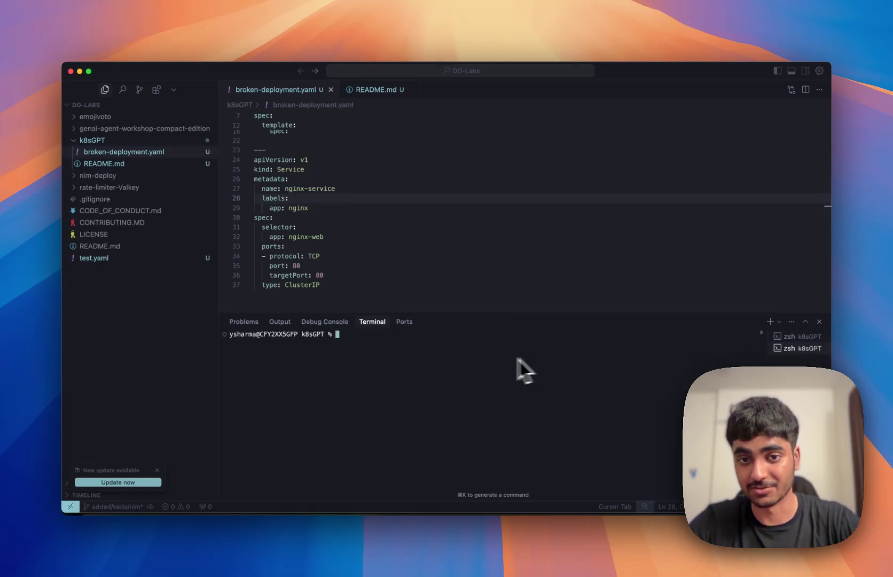
pyautogui.press('super+v')
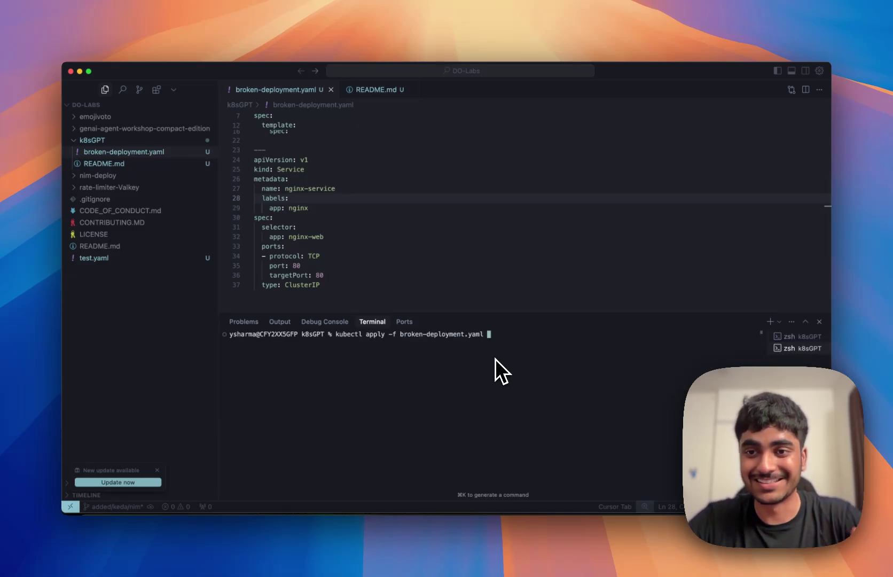
pyautogui.press('Return')
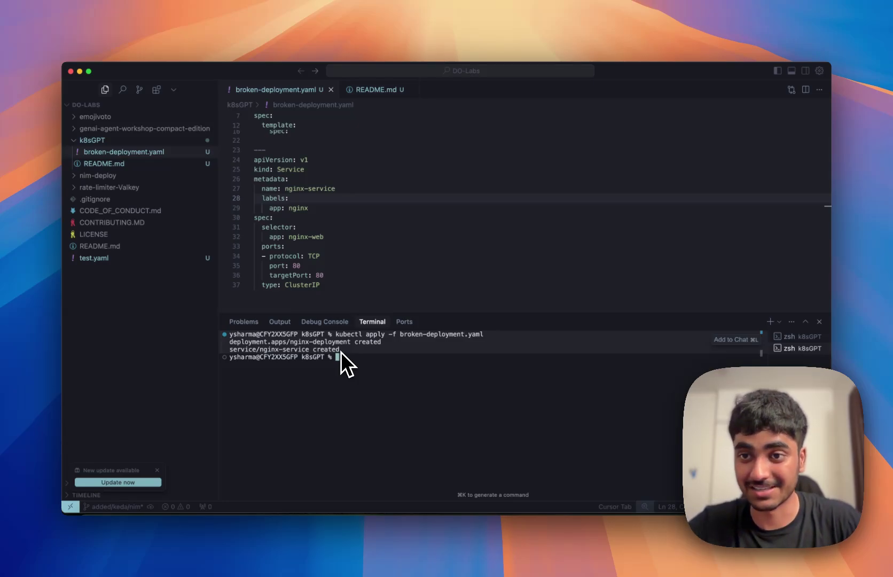
# - Switch to Claude Desktop and copy the earlier question "Can you analyze my Kubernetes cluster and tell me what's broken?" into a new reply
pyautogui.hotkey('ctrl', 'Up')
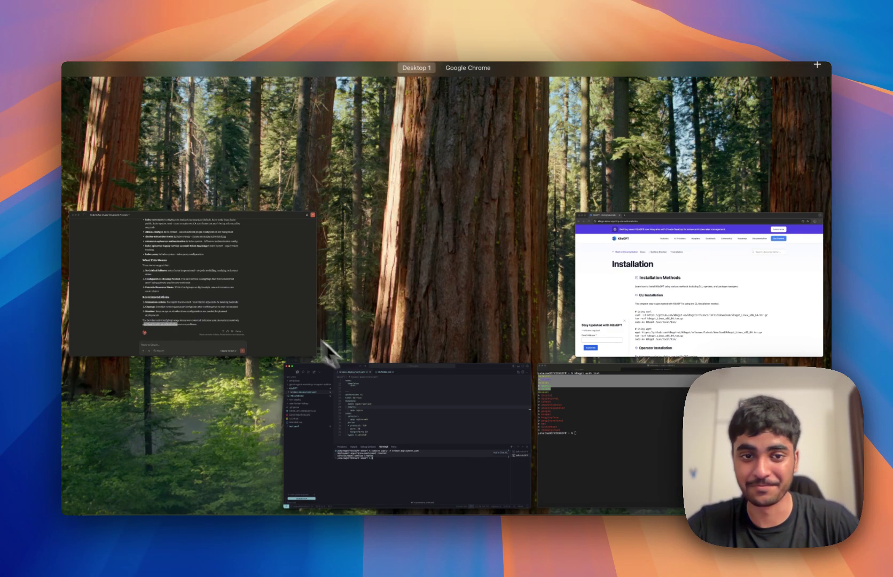
pyautogui.click(242, 303)
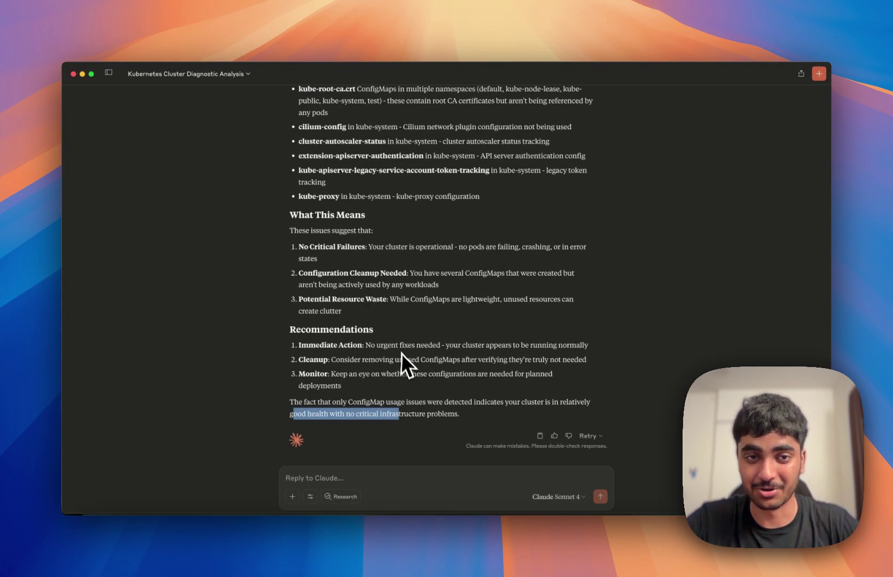
pyautogui.scroll(10, 401, 354)
pyautogui.moveTo(515, 111); pyautogui.dragTo(292, 123)
pyautogui.press('super+c')
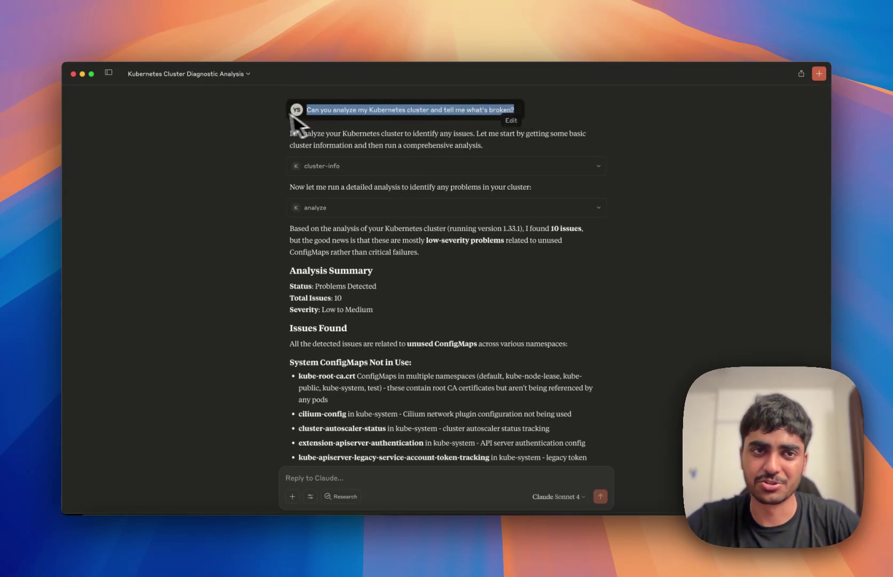
pyautogui.click(335, 477)
pyautogui.press('super+v')
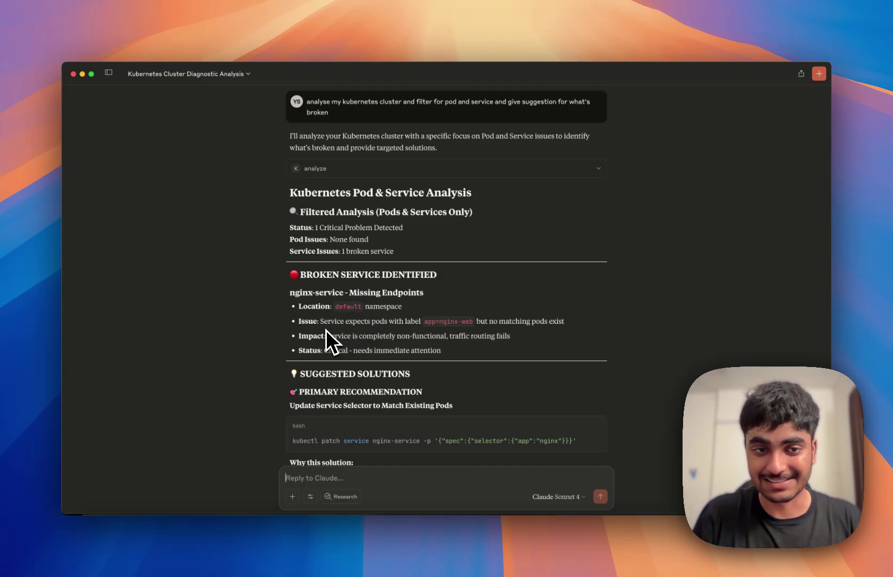
# - Compare the app=nginx-web label in Claude's reported issue with the Deployment labels and Service selector in broken-deployment.yaml in Cursor
pyautogui.moveTo(447, 321); pyautogui.dragTo(463, 324)
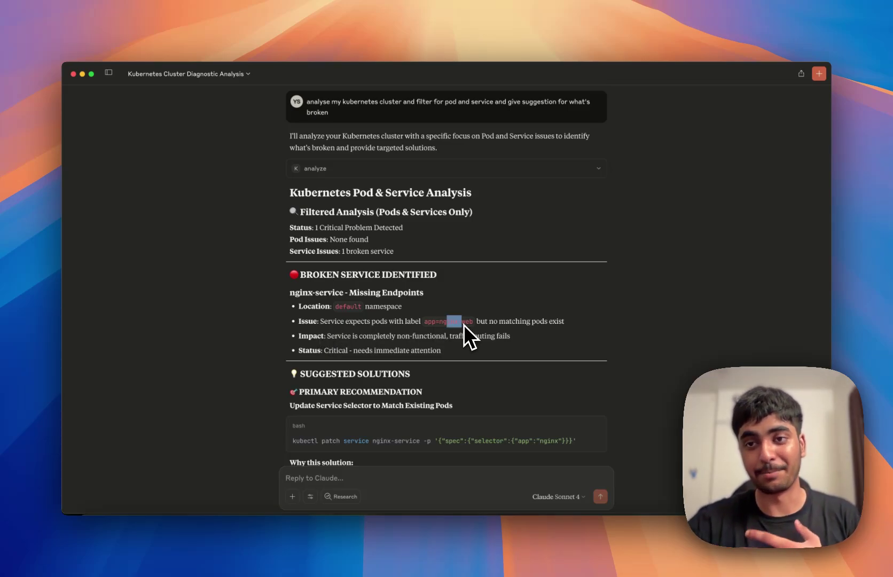
pyautogui.click(444, 323)
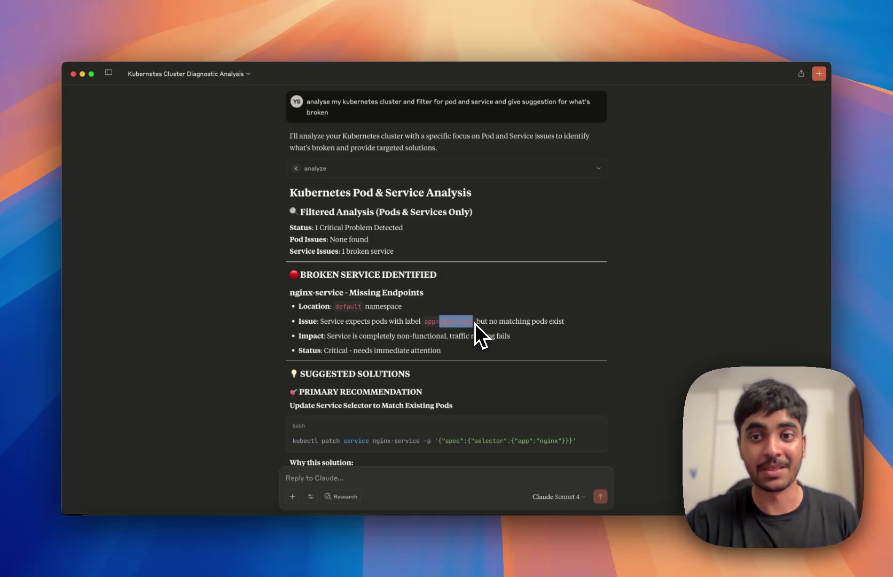
pyautogui.hotkey('ctrl', 'Up')
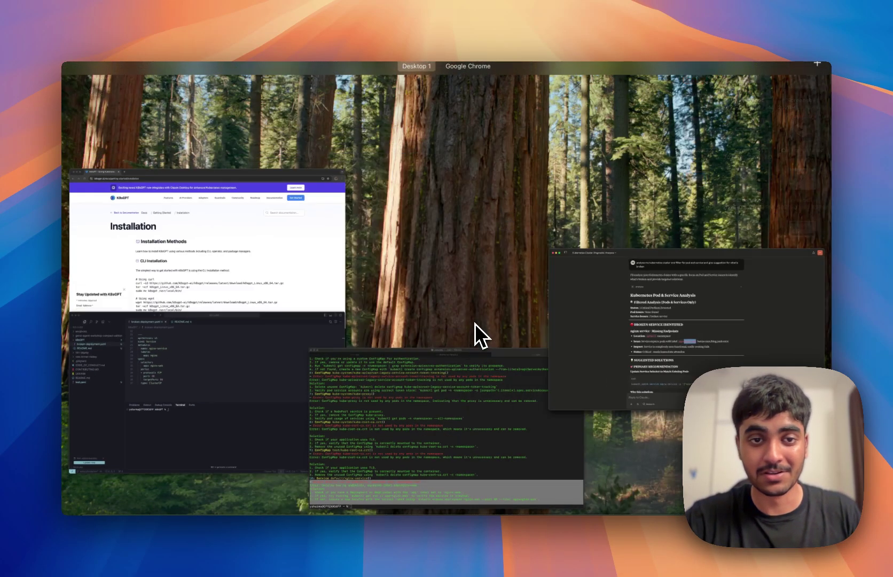
pyautogui.click(297, 371)
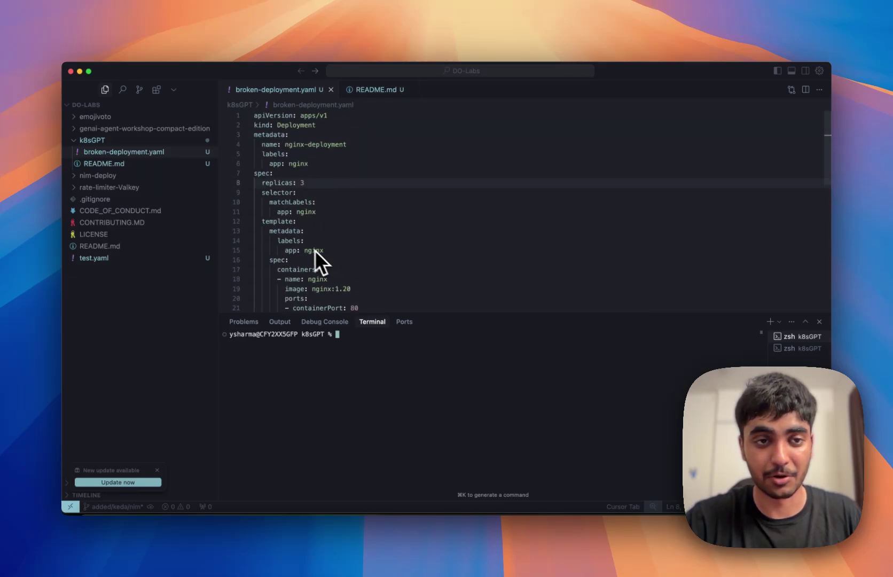
pyautogui.doubleClick(310, 211)
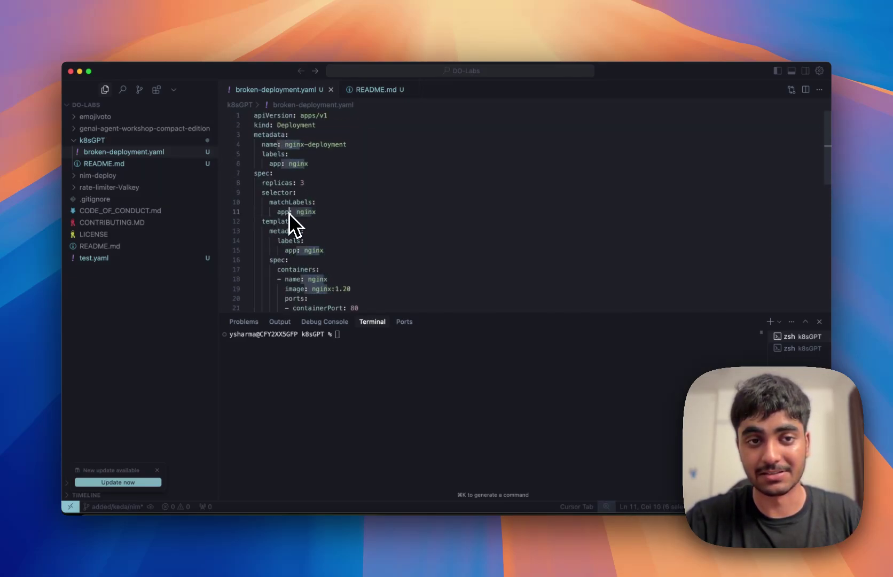
pyautogui.scroll(-10, 338, 221)
pyautogui.scroll(5, 339, 221)
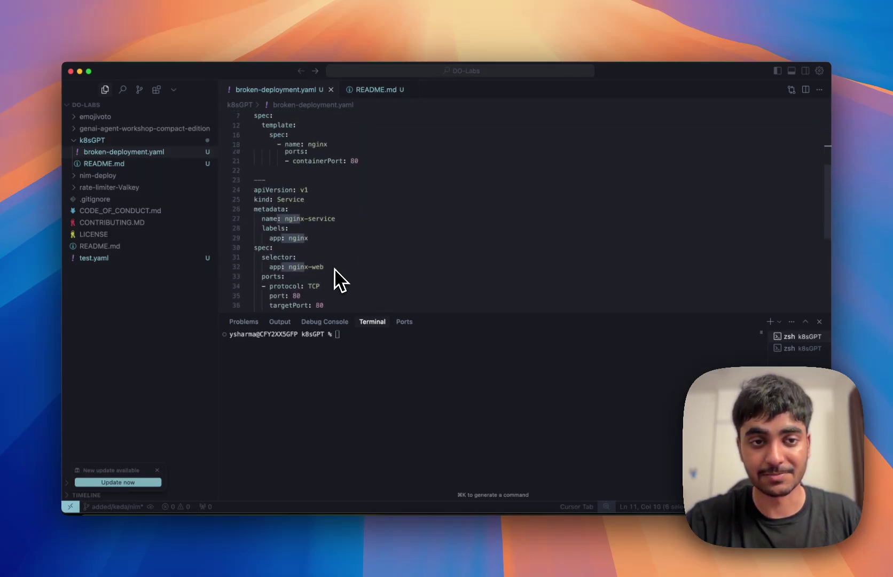
pyautogui.doubleClick(311, 267)
# - Review Claude's primary recommendation and run "kubectl patch service nginx-service -p '{"spec":{"selector":{"app":"nginx"}}}'" in Cursor's terminal
pyautogui.hotkey('ctrl', 'Up')
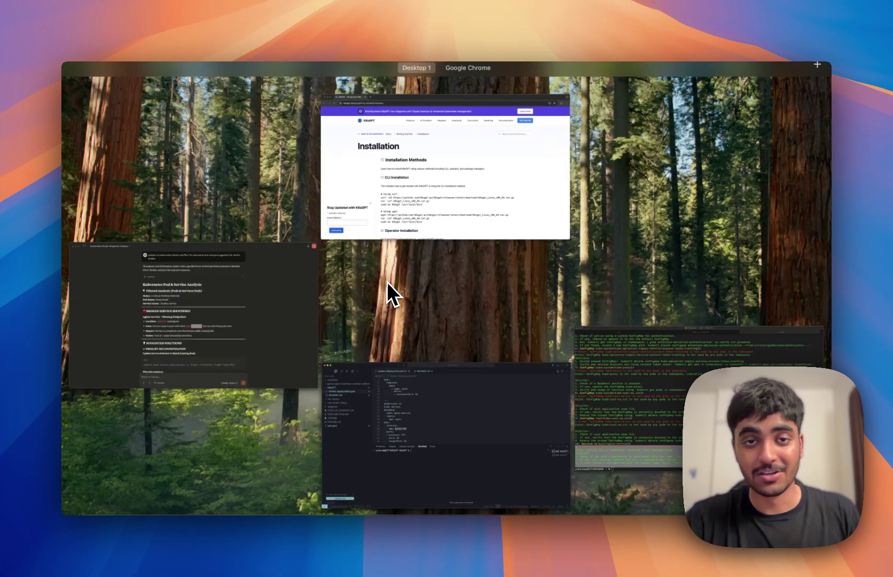
pyautogui.click(312, 317)
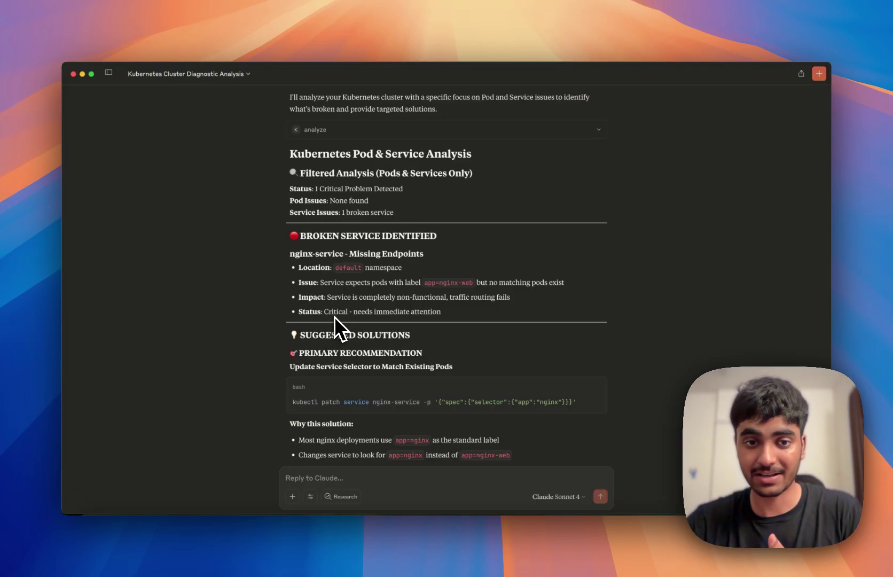
pyautogui.scroll(-3, 334, 316)
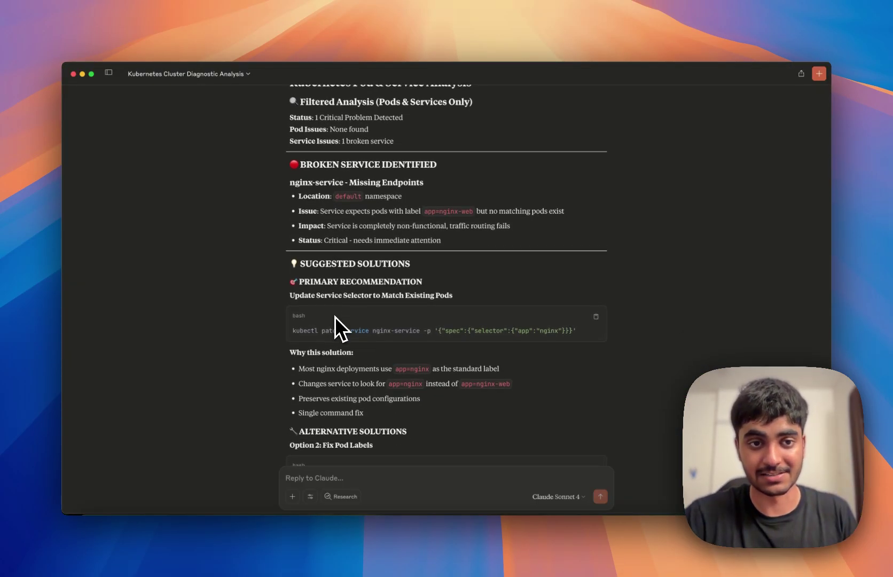
pyautogui.moveTo(321, 331); pyautogui.dragTo(505, 330)
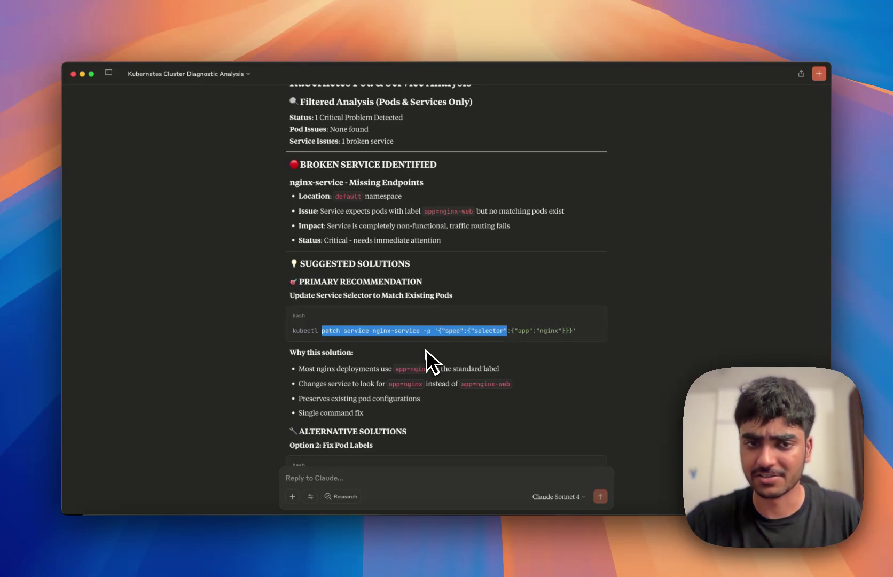
pyautogui.hotkey('ctrl', 'Up')
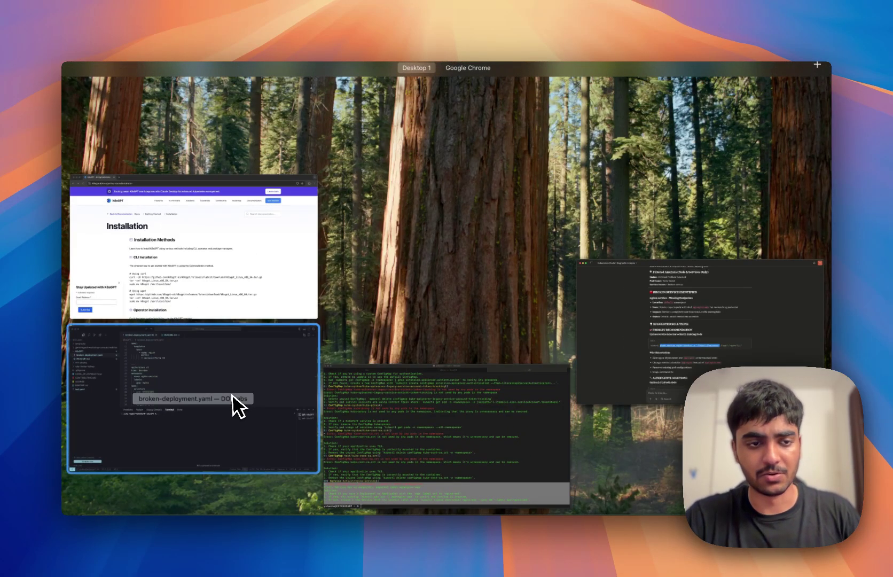
pyautogui.click(235, 405)
pyautogui.write('kubectl patch service nginx-service -p \'{"spec":{"selector":{"app":"nginx"}}}\'')
pyautogui.press('Return')
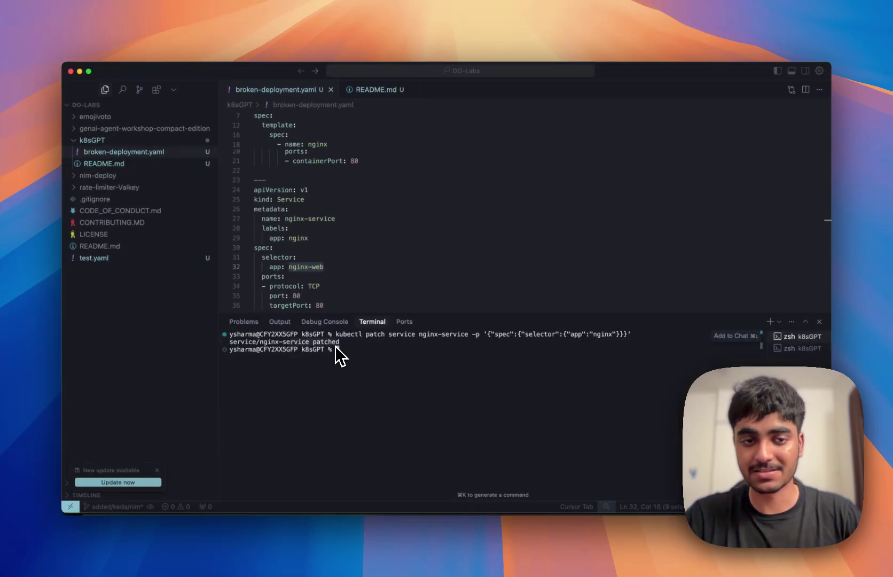
# - In Claude Desktop, resend "analyse my kubernetes cluster and filter for pod and service and give suggestion for what's broken" and review the result
pyautogui.press('super+Tab')
pyautogui.scroll(5, 425, 246)
pyautogui.scroll(5, 425, 247)
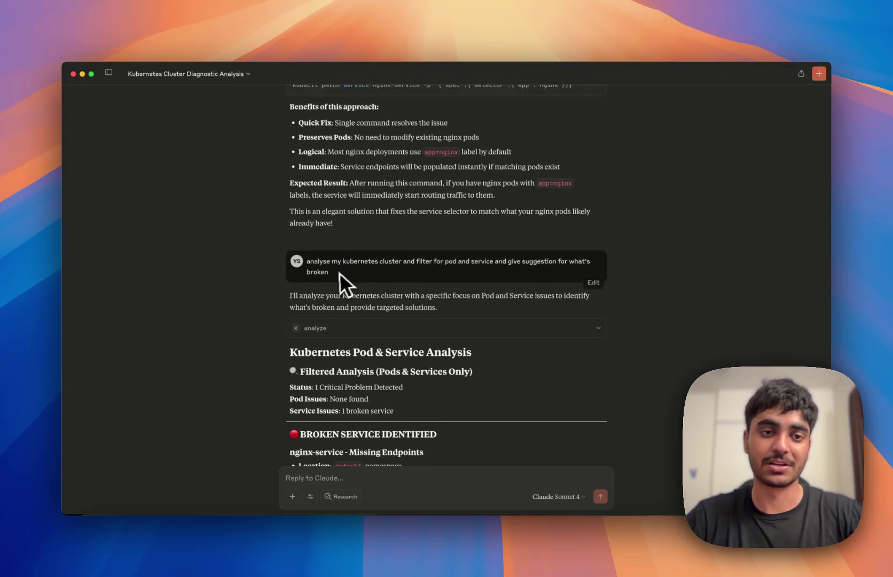
pyautogui.moveTo(339, 273); pyautogui.dragTo(305, 261)
pyautogui.press('super+c')
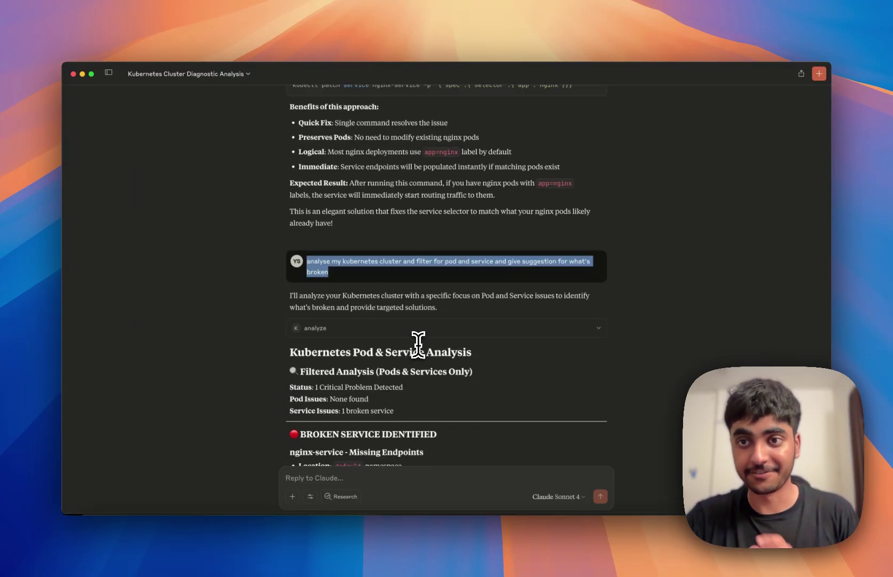
pyautogui.scroll(-10, 435, 384)
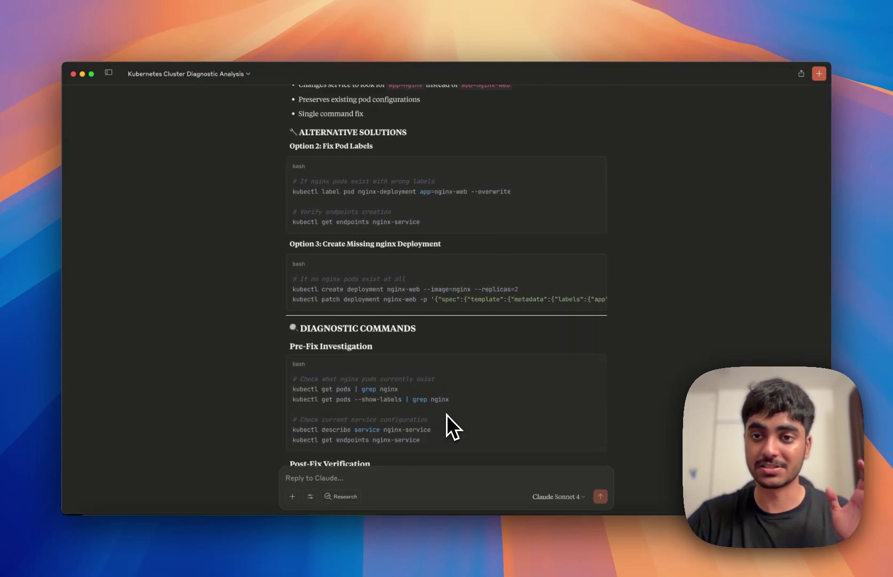
pyautogui.click(406, 482)
pyautogui.press('super+v')
pyautogui.press('Return')
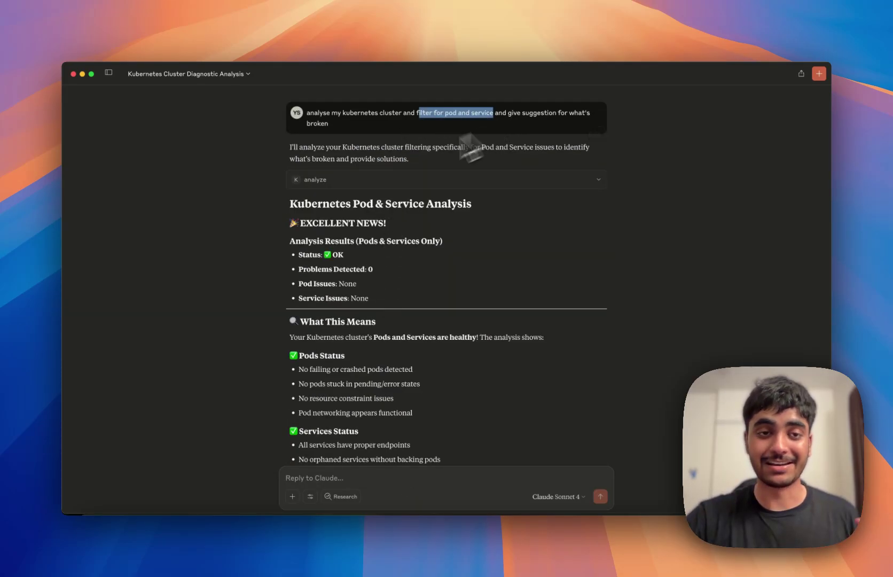
pyautogui.moveTo(312, 223); pyautogui.dragTo(354, 223)
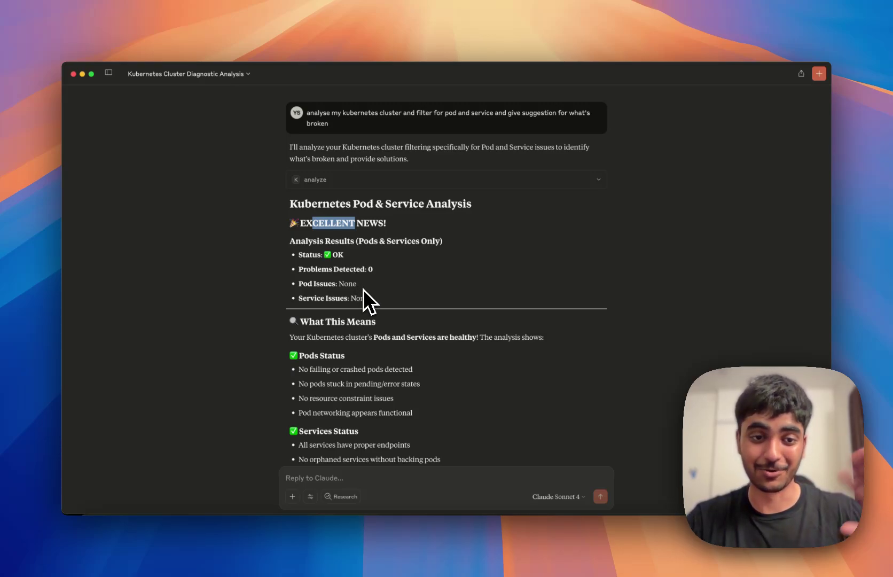
pyautogui.scroll(-4, 364, 289)
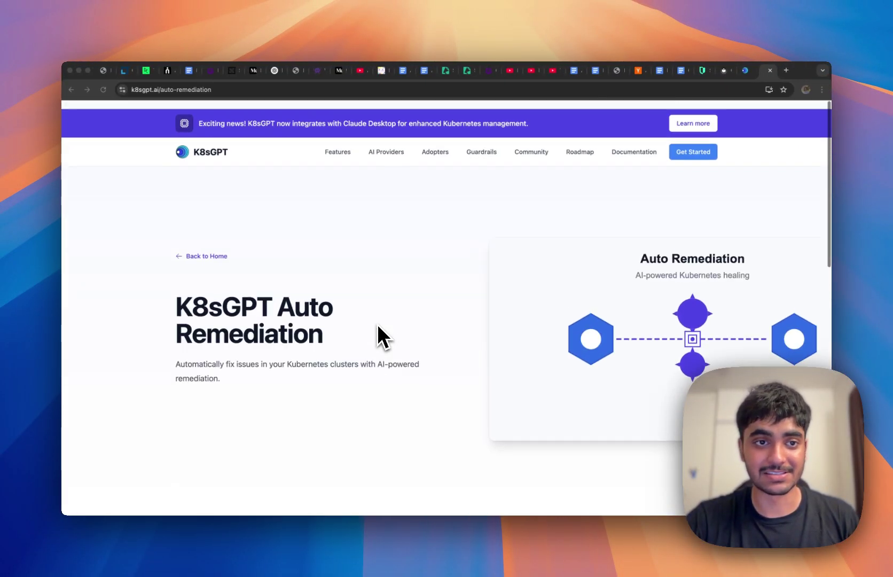
# - Review the K8sGPT Auto Remediation page in full screen, down to its Configuration YAML and Mutations sections
pyautogui.scroll(-1, 376, 324)
pyautogui.press('ctrl+super+f')
pyautogui.scroll(-7, 363, 307)
pyautogui.scroll(-5, 363, 308)
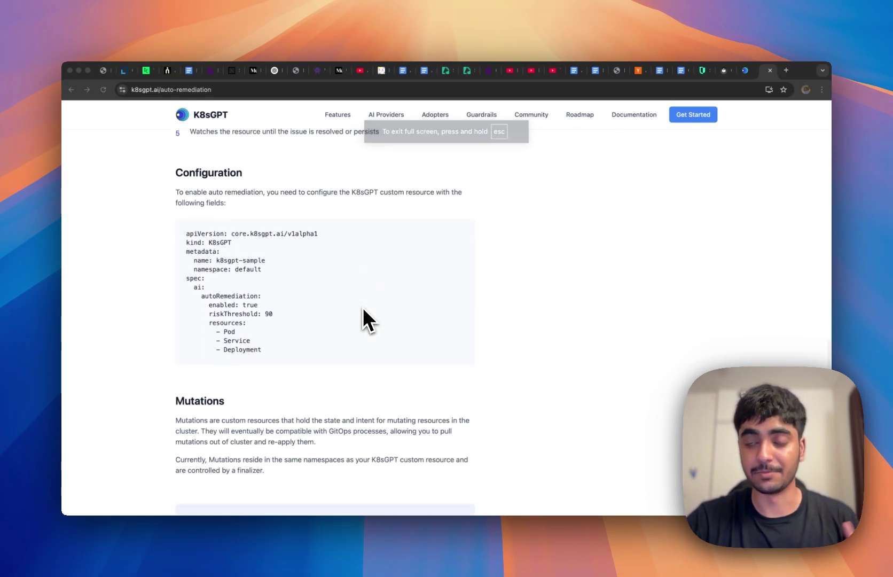